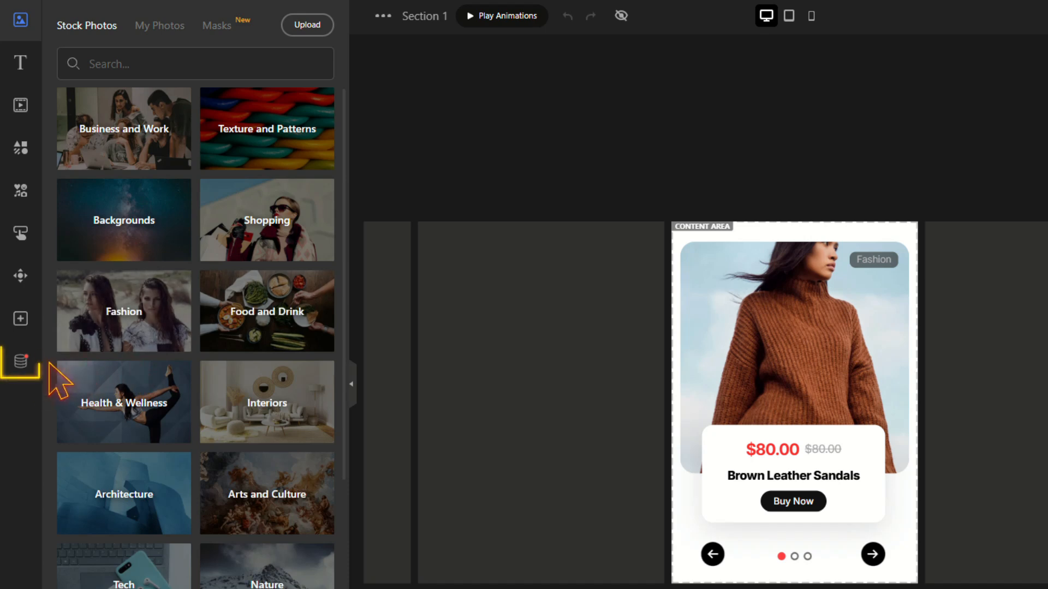
# - Add a dynamic WooCommerce Add to Cart button to the product card, directly above the Buy Now button
pyautogui.click(21, 362)
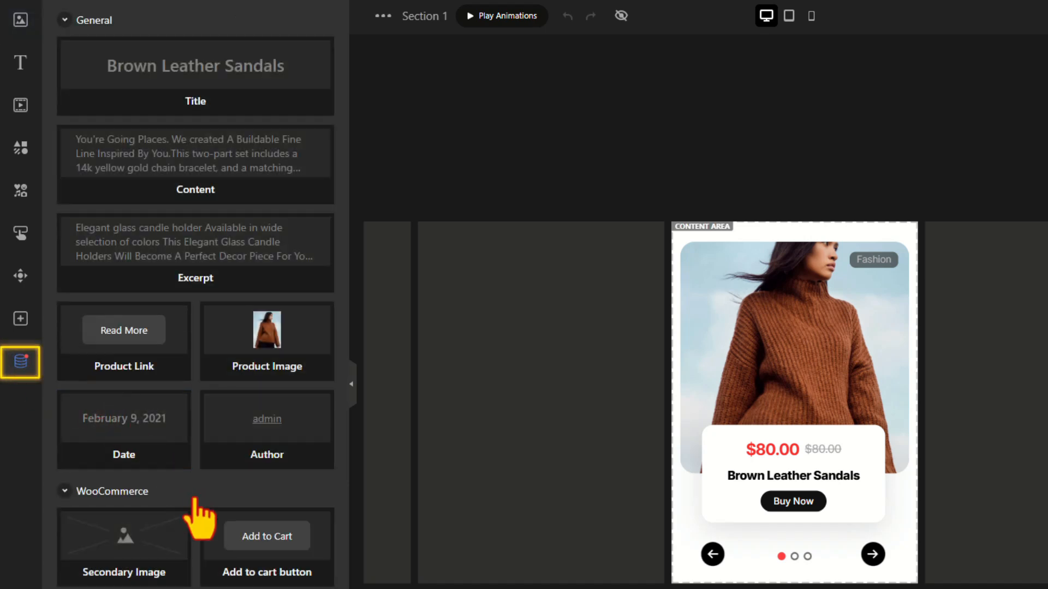
pyautogui.scroll(-10, 199, 518)
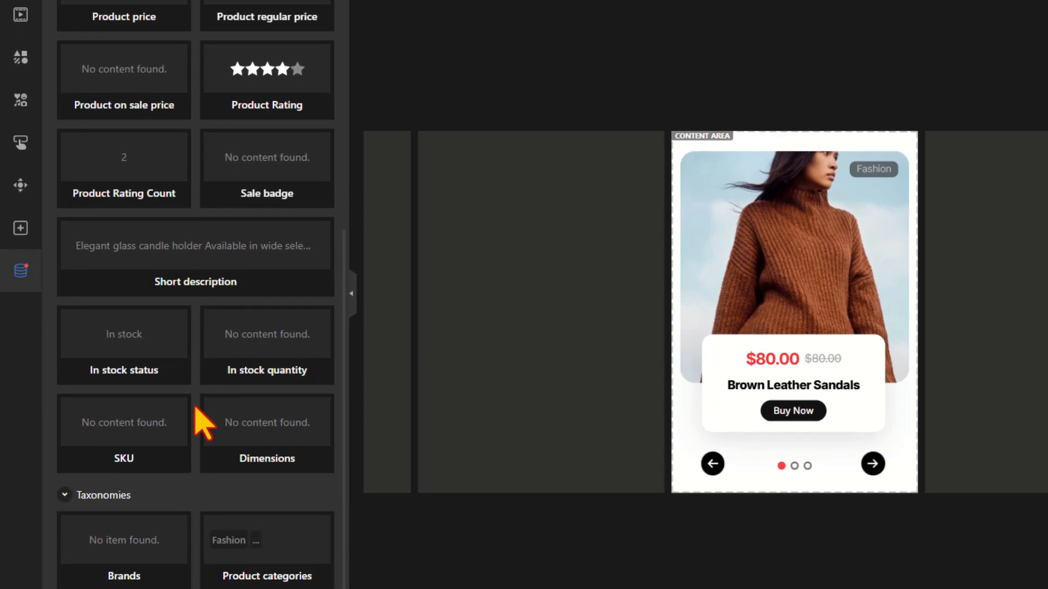
pyautogui.scroll(10, 196, 410)
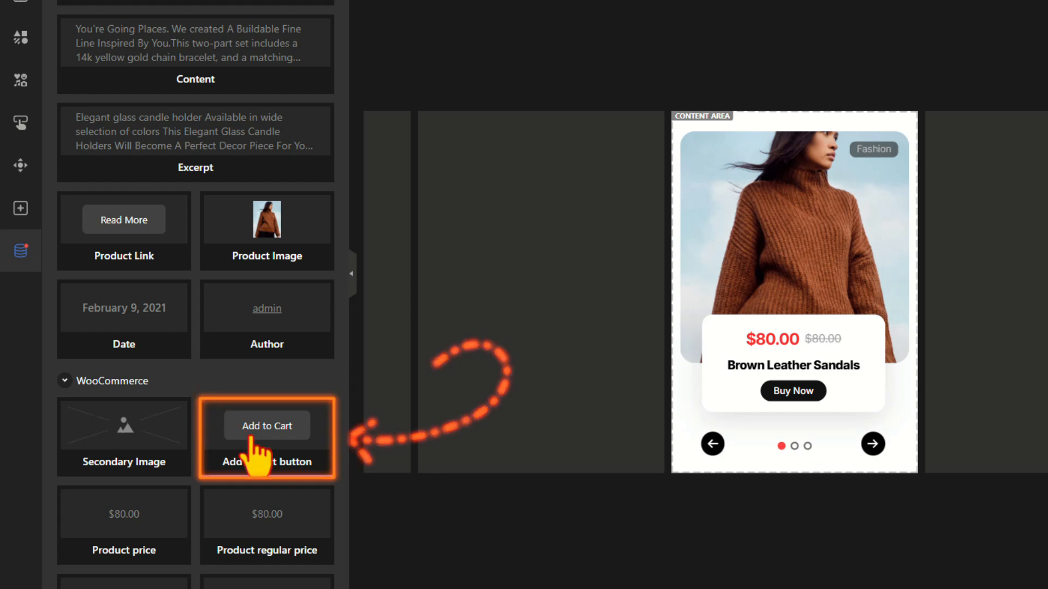
pyautogui.moveTo(253, 441); pyautogui.dragTo(793, 388)
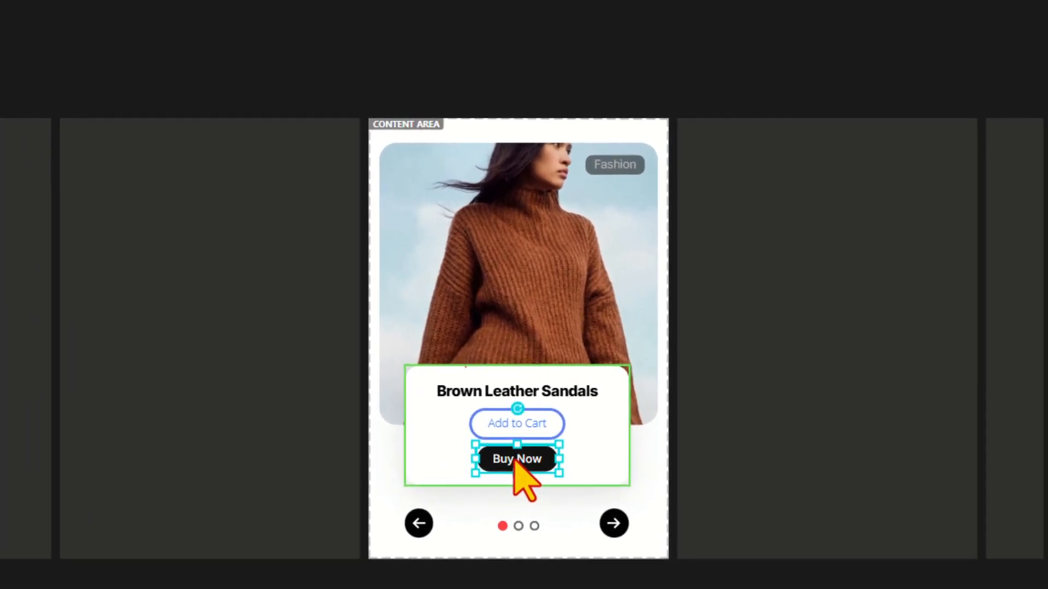
# - Copy the Buy Now button's styles and paste them onto the Add to Cart button
pyautogui.rightClick(793, 394)
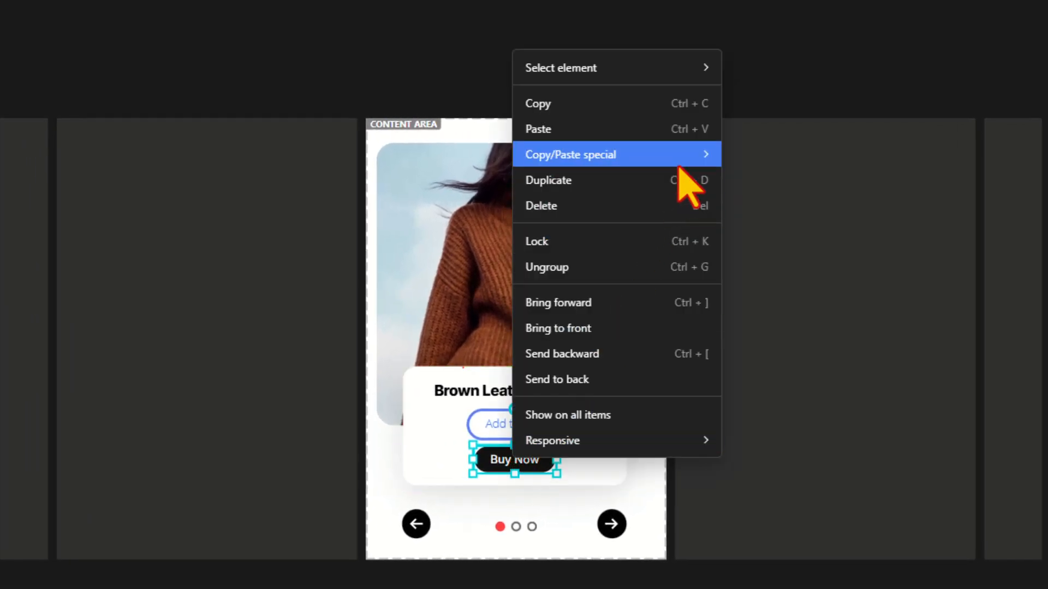
pyautogui.moveTo(683, 159)
pyautogui.click(764, 159)
pyautogui.rightClick(546, 423)
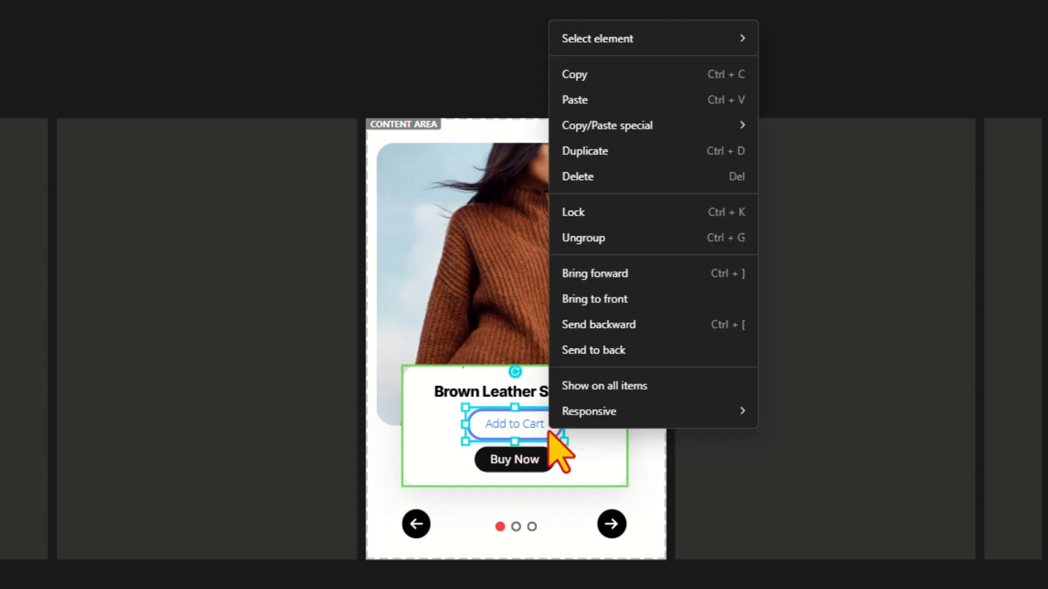
pyautogui.moveTo(710, 127)
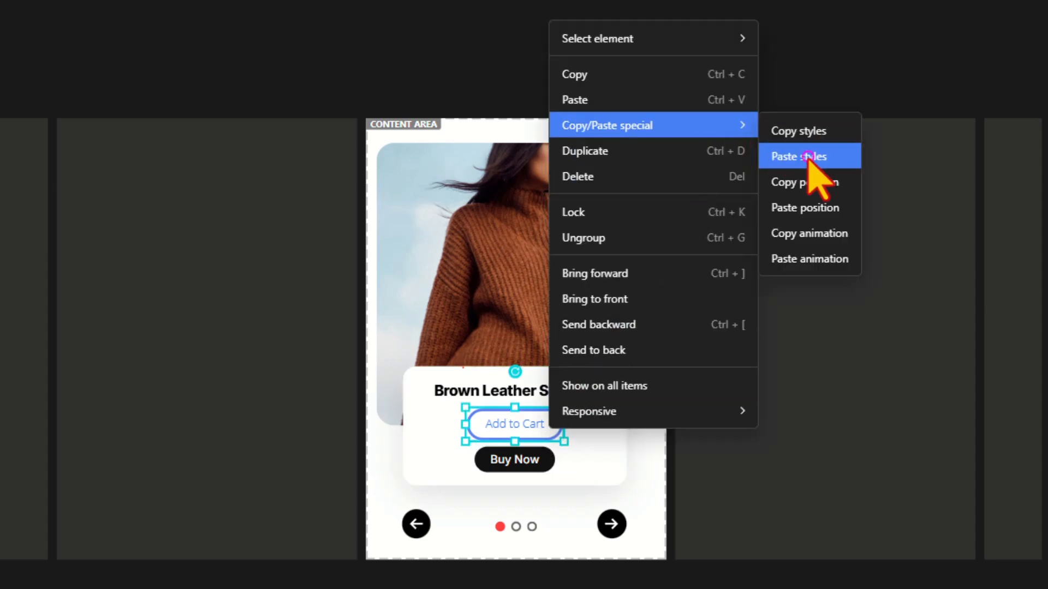
pyautogui.click(803, 157)
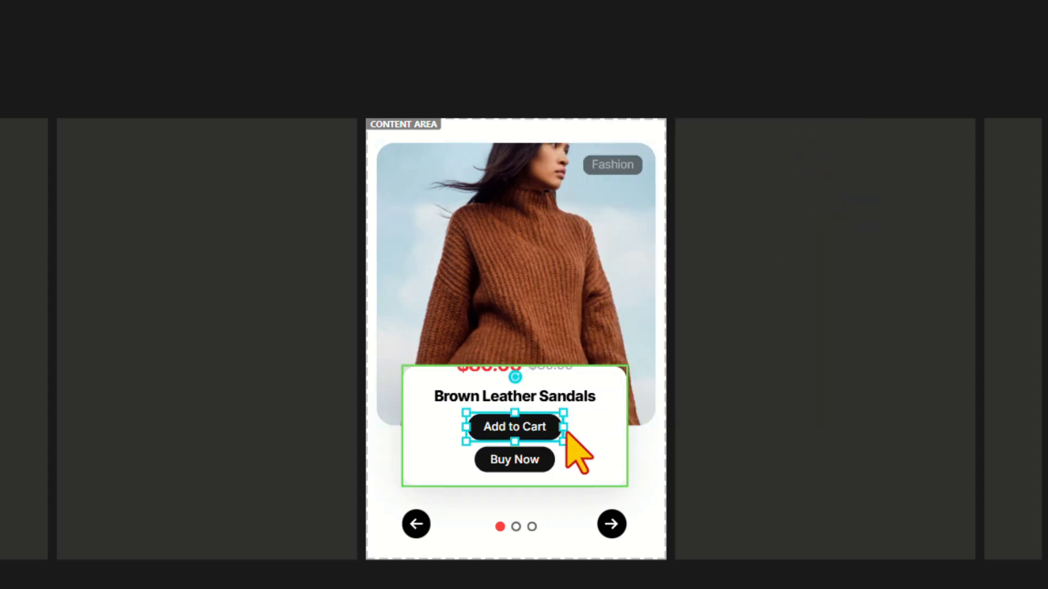
# - Copy the Buy Now button's animation to the Add to Cart button, and delete the Buy Now button
pyautogui.rightClick(532, 464)
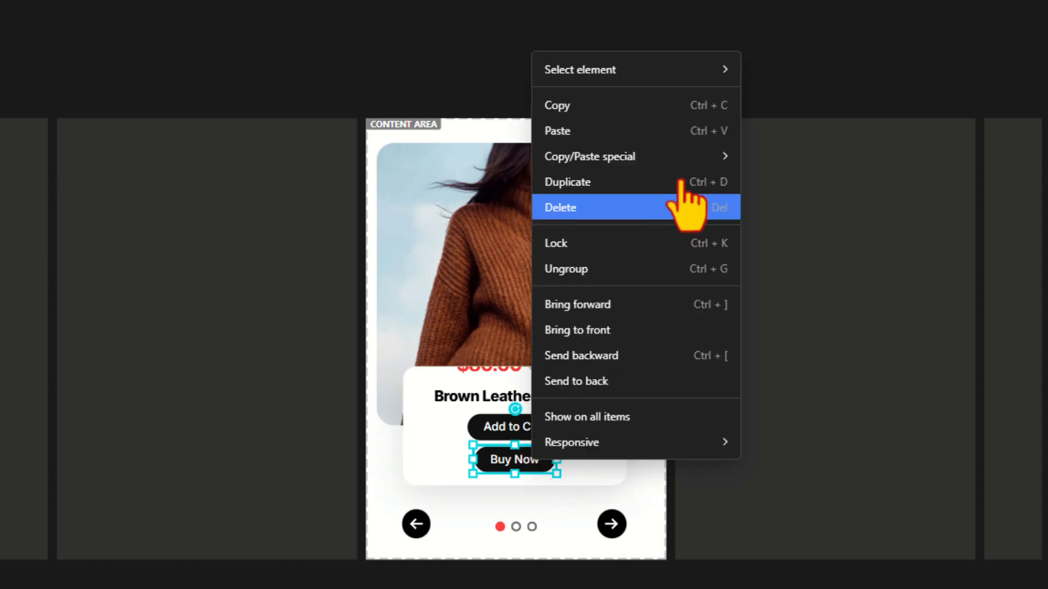
pyautogui.moveTo(692, 159)
pyautogui.click(785, 267)
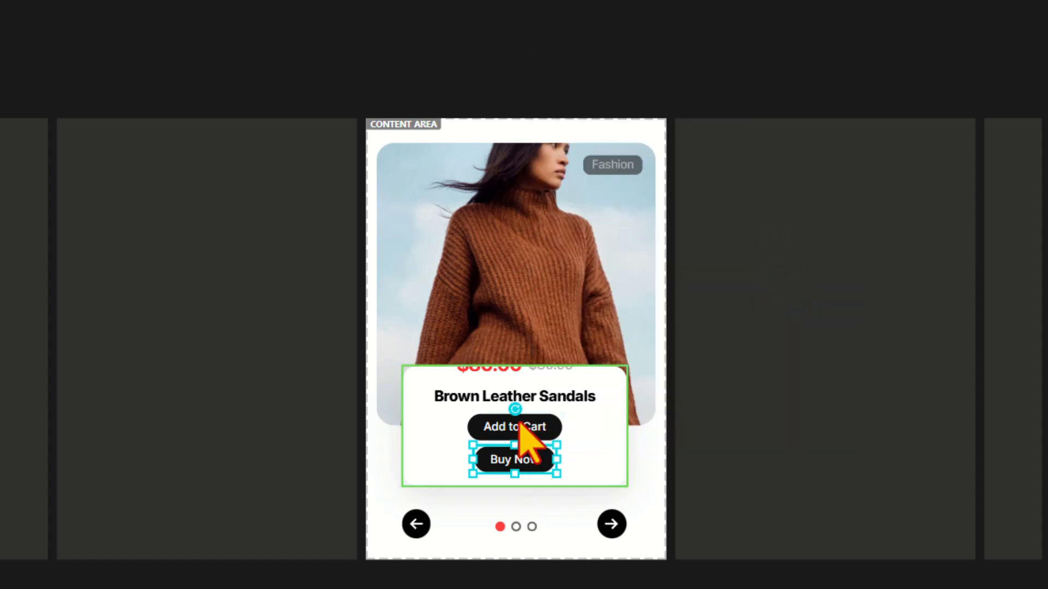
pyautogui.rightClick(517, 434)
pyautogui.moveTo(682, 159)
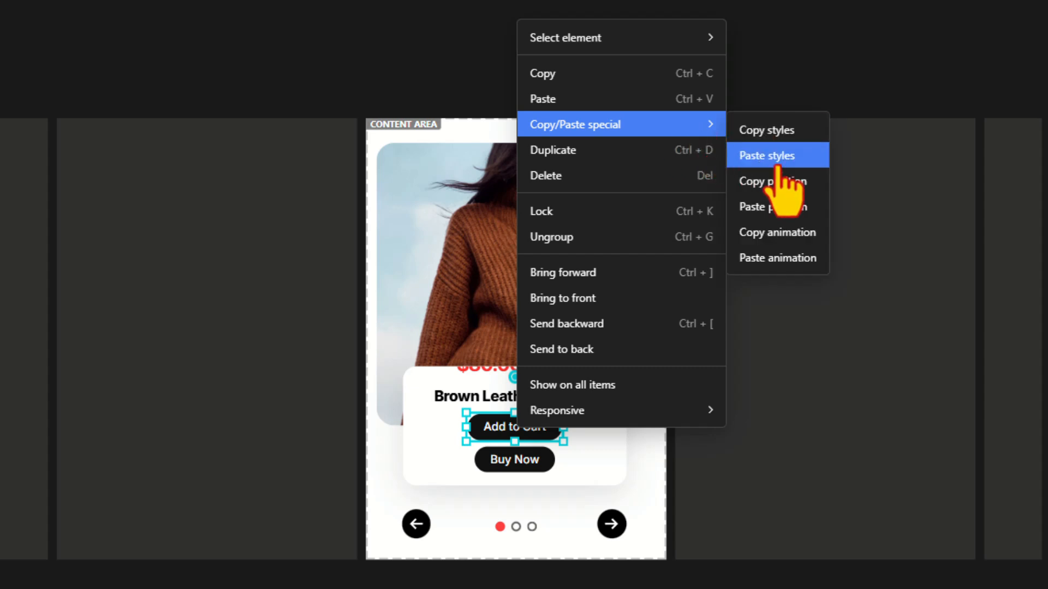
pyautogui.click(781, 257)
pyautogui.click(515, 459)
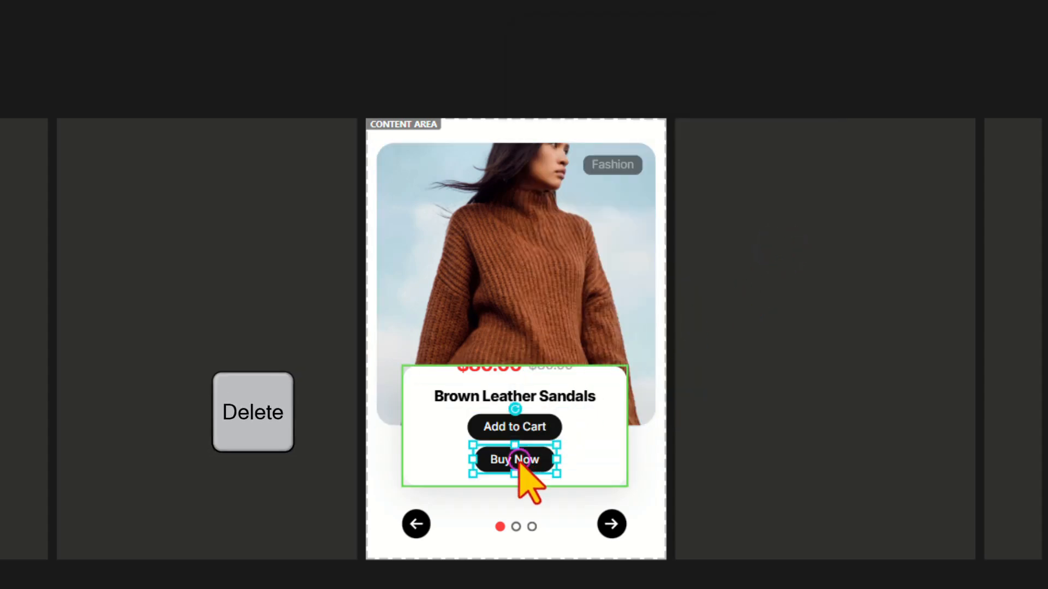
pyautogui.press('Delete')
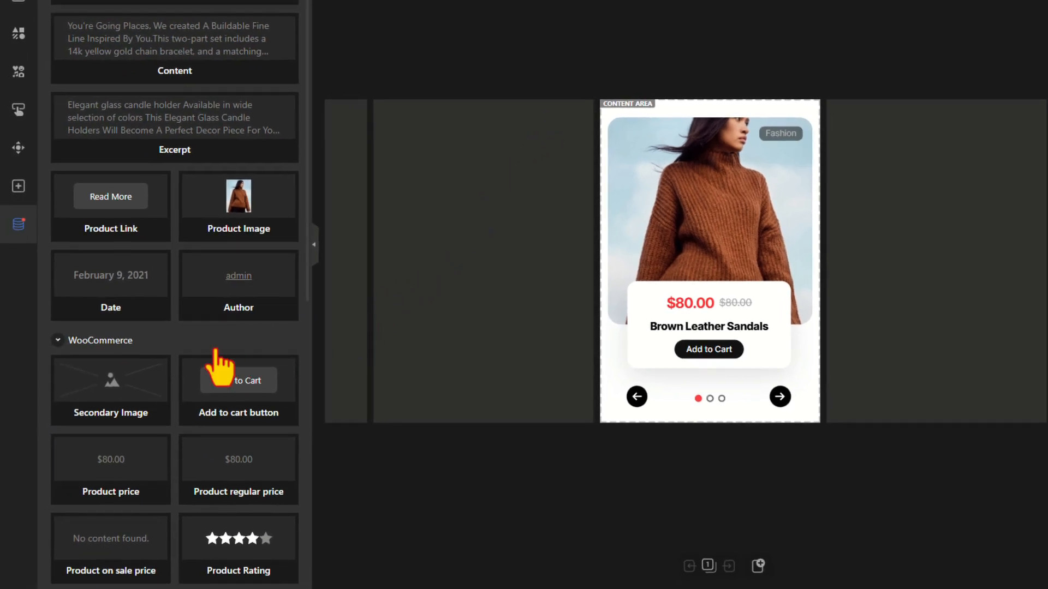
# - Add the WooCommerce sale badge and place it over the upper-left corner of the product image
pyautogui.scroll(-2, 218, 363)
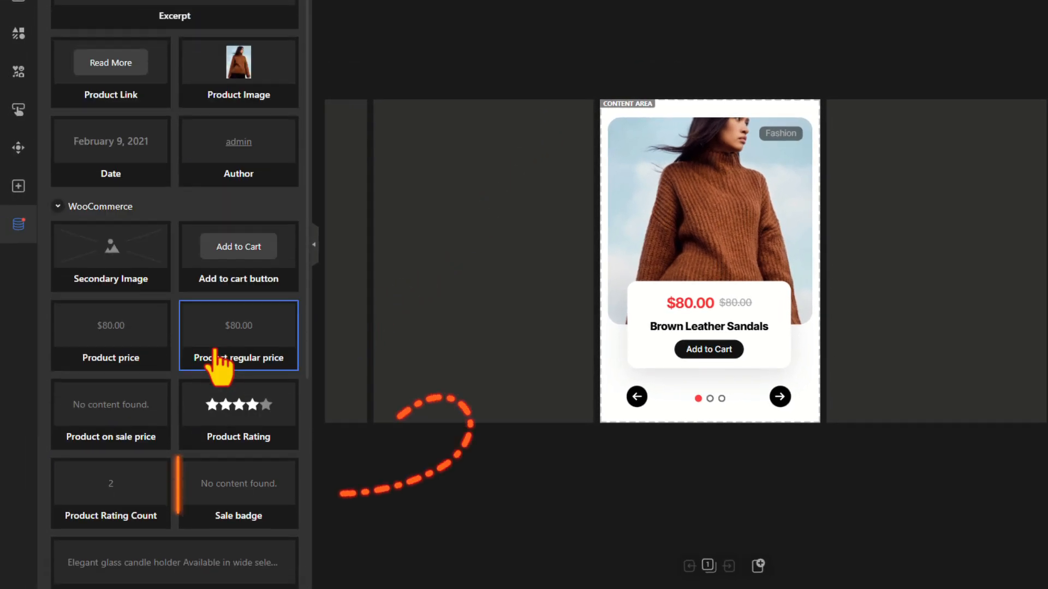
pyautogui.click(235, 515)
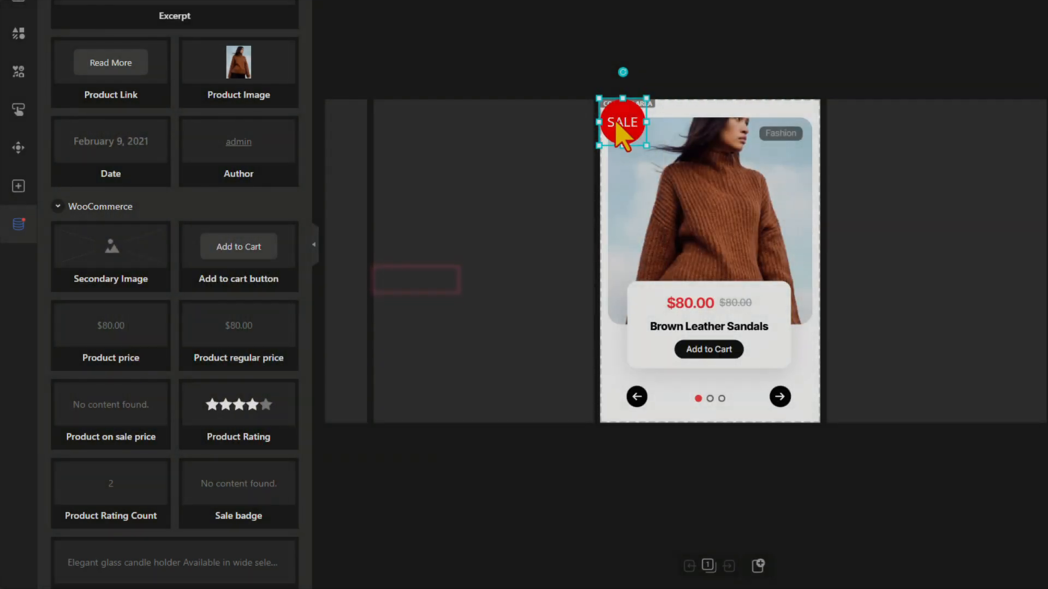
pyautogui.moveTo(620, 130)
pyautogui.mouseDown()
pyautogui.moveTo(641, 158)
pyautogui.moveTo(622, 140)
pyautogui.mouseUp()
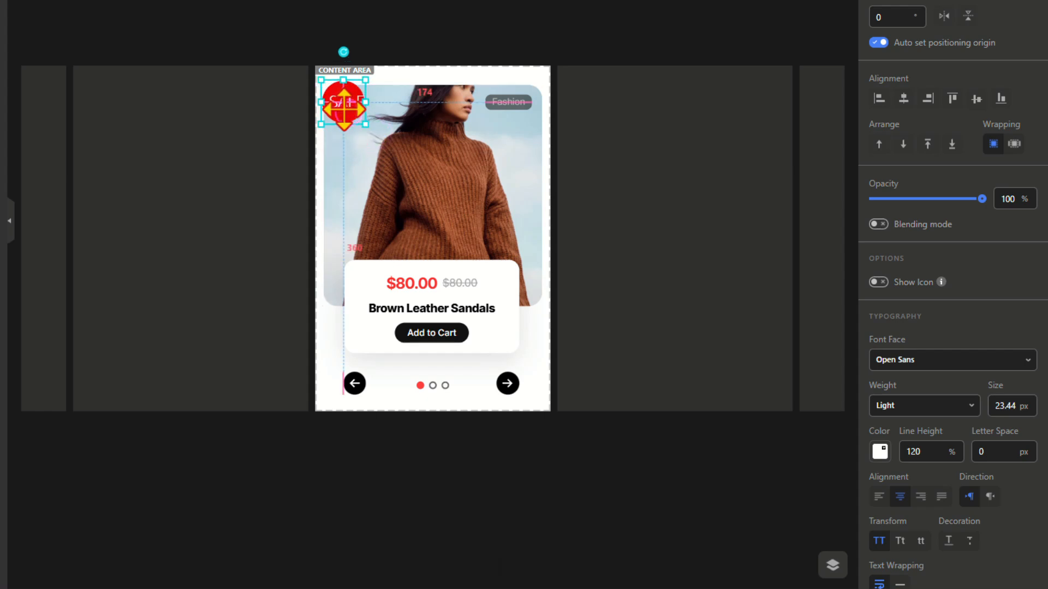
# - Set the sale badge's text to Regular weight at 16 px and its background color to #ff2d2d
pyautogui.click(959, 402)
pyautogui.click(909, 448)
pyautogui.scroll(-4, 899, 451)
pyautogui.click(881, 432)
pyautogui.moveTo(923, 284); pyautogui.dragTo(862, 285)
pyautogui.hotkey('ctrl', 'v')
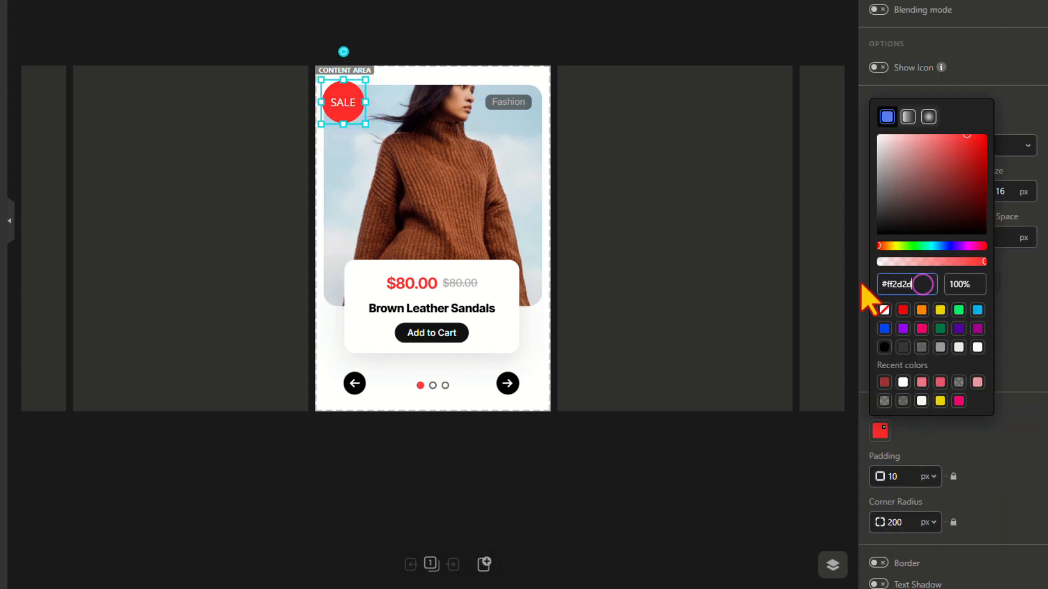
pyautogui.click(1023, 320)
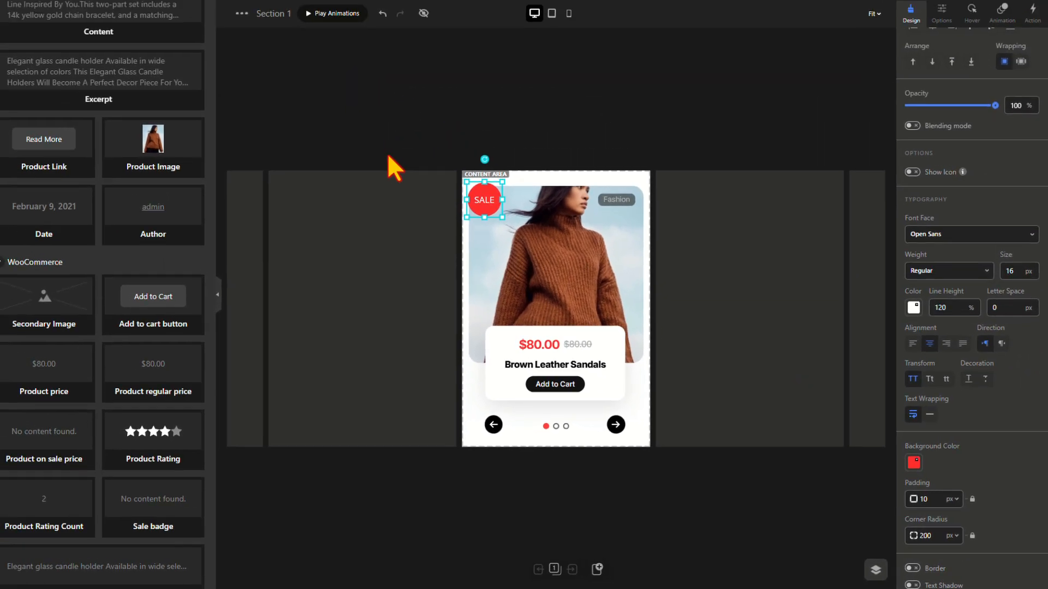
pyautogui.click(388, 159)
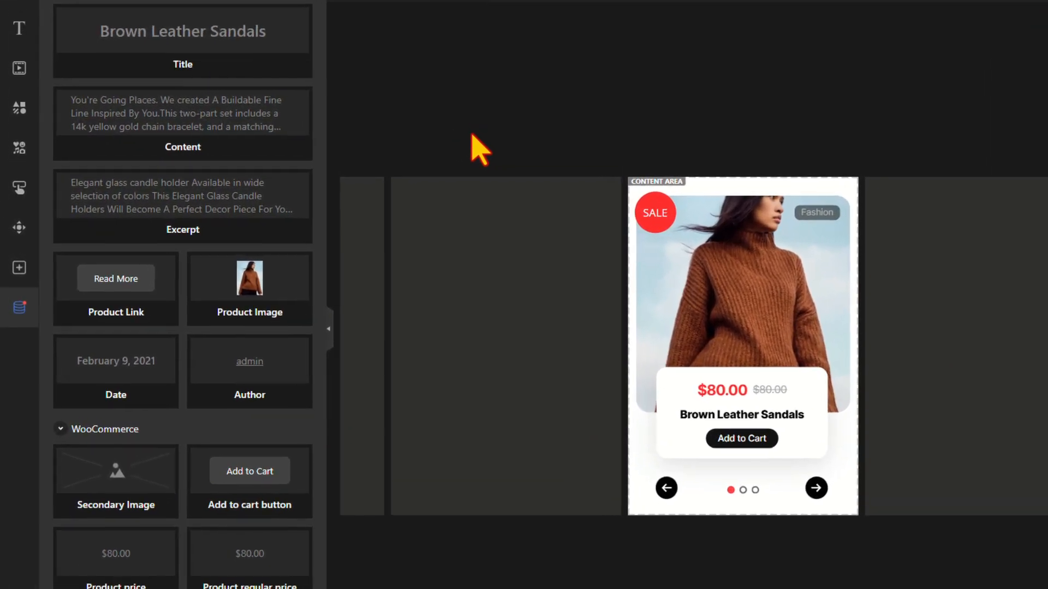
# - Insert a Hover Switch Image element and move it off the product card into the empty area on its left
pyautogui.click(19, 268)
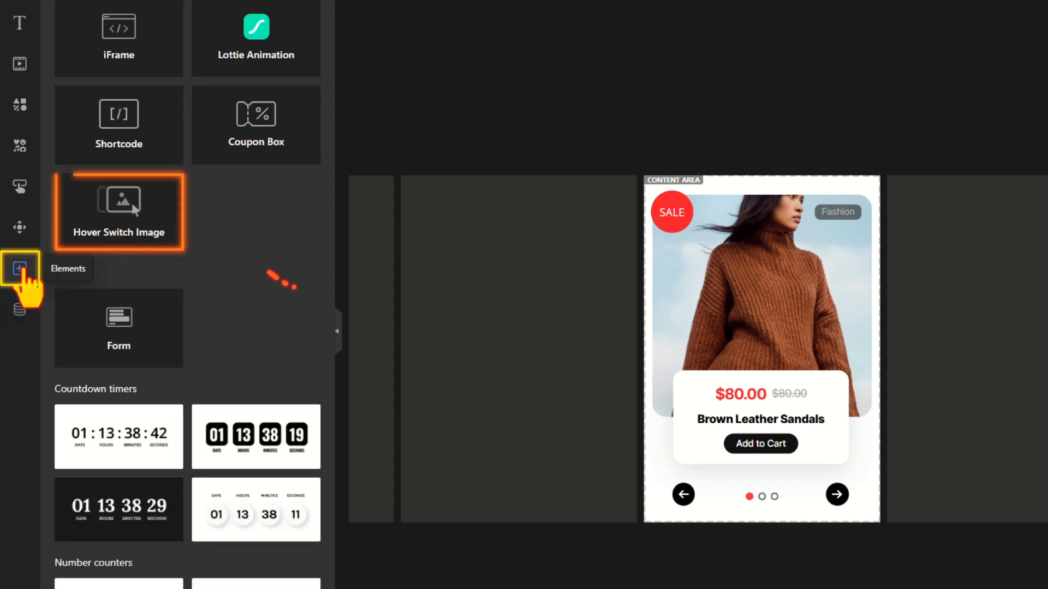
pyautogui.click(112, 233)
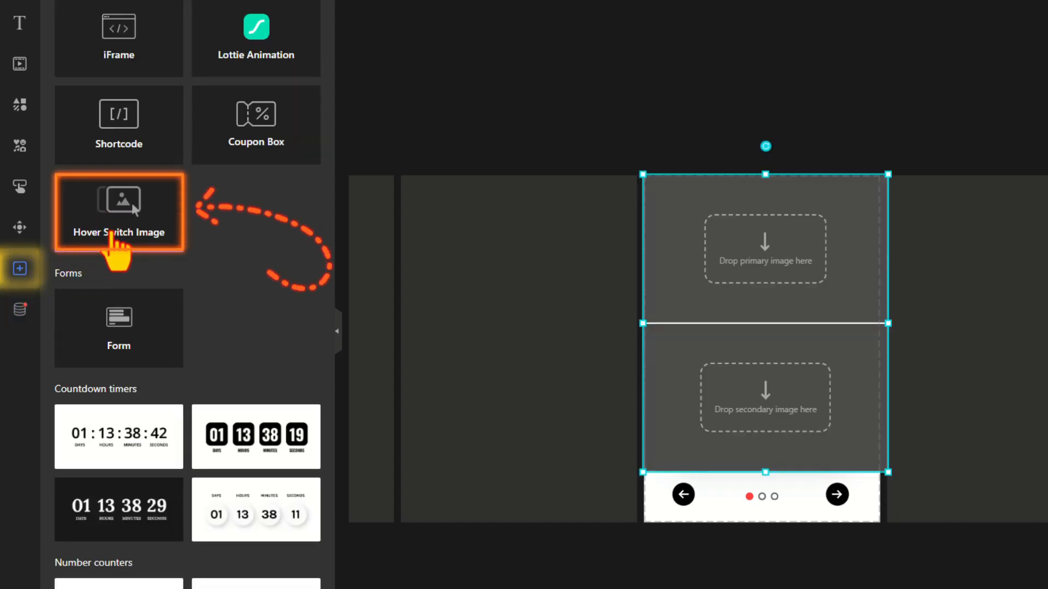
pyautogui.moveTo(720, 322); pyautogui.dragTo(448, 299)
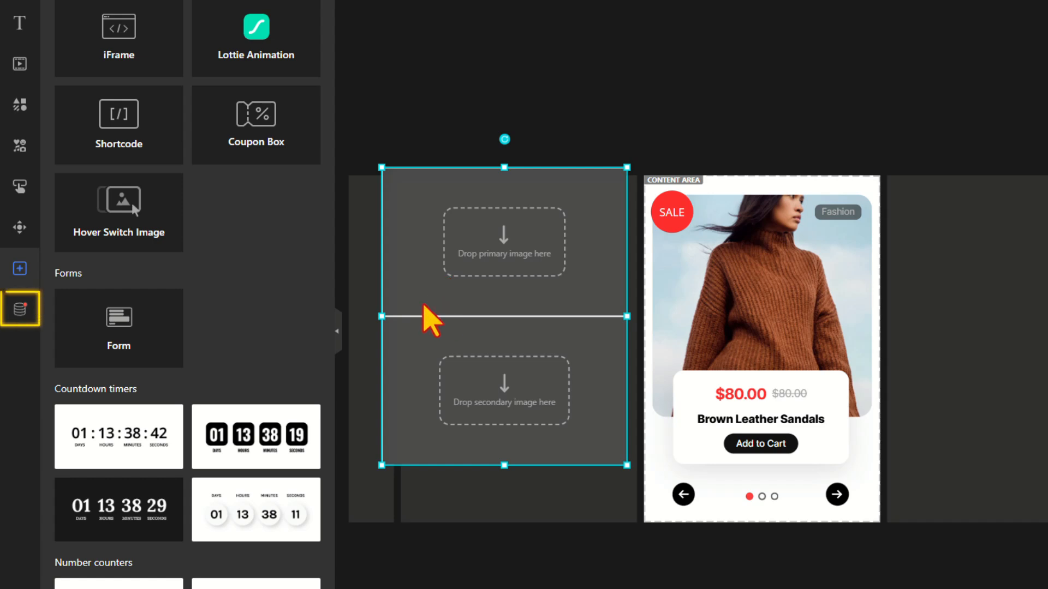
# - Assign the dynamic Product Image as the hover element's primary image and the WooCommerce Secondary Image as its secondary image
pyautogui.click(21, 309)
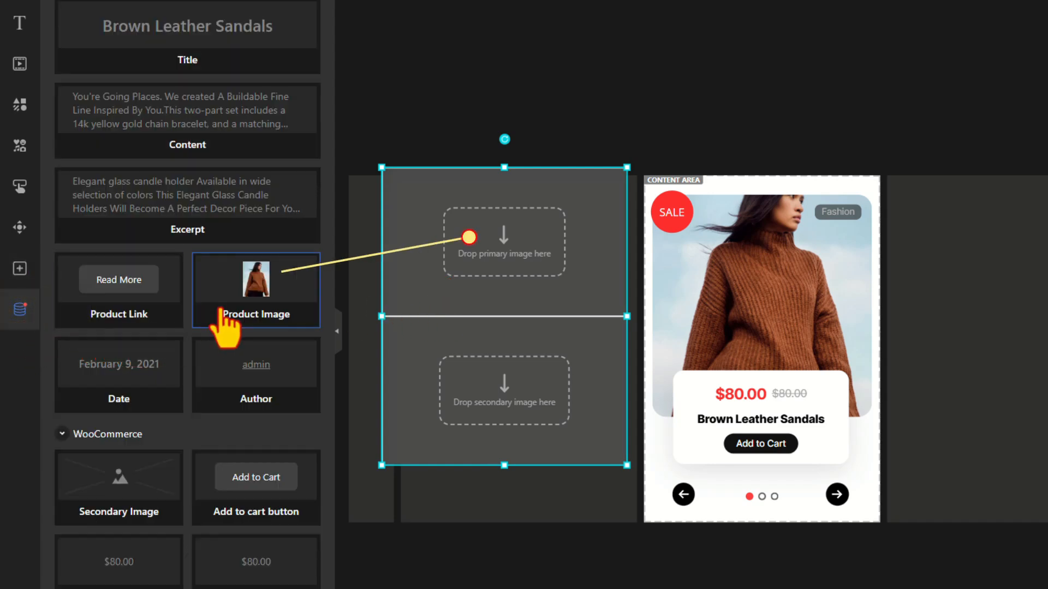
pyautogui.moveTo(227, 312); pyautogui.dragTo(284, 291)
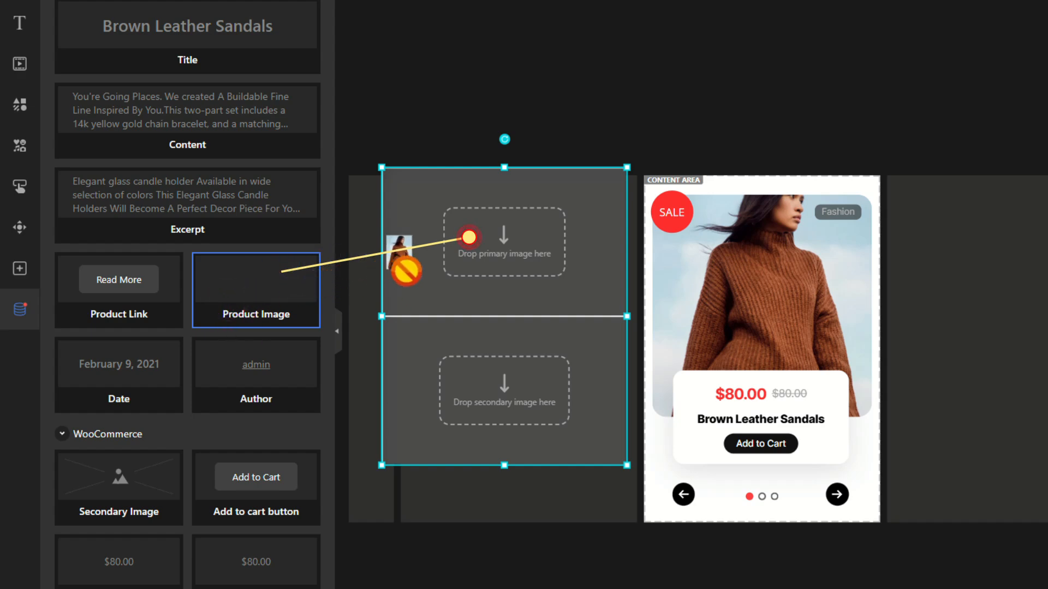
pyautogui.moveTo(406, 270); pyautogui.dragTo(463, 279)
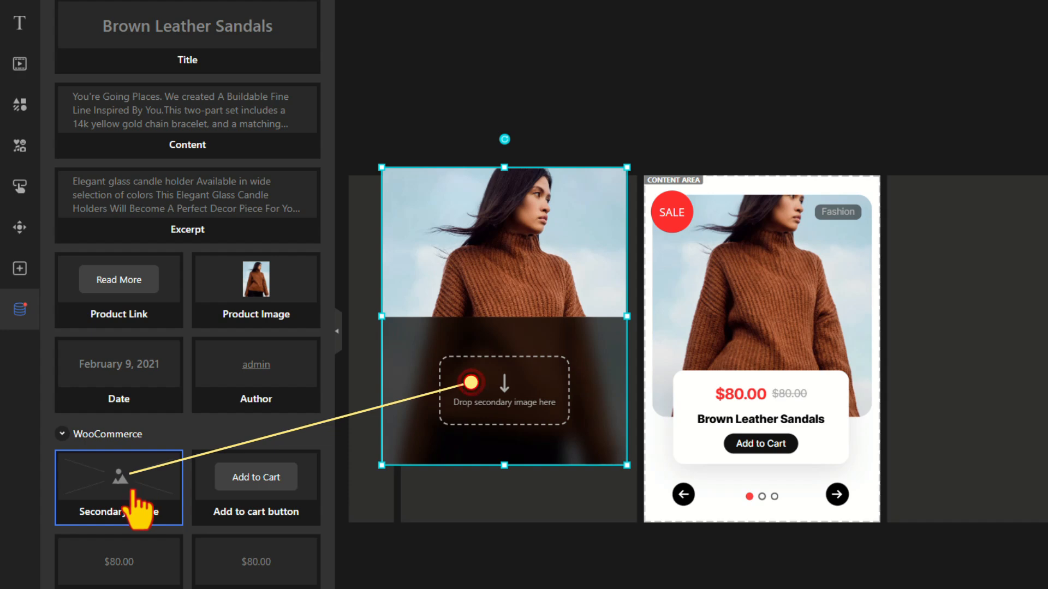
pyautogui.moveTo(133, 489); pyautogui.dragTo(215, 437)
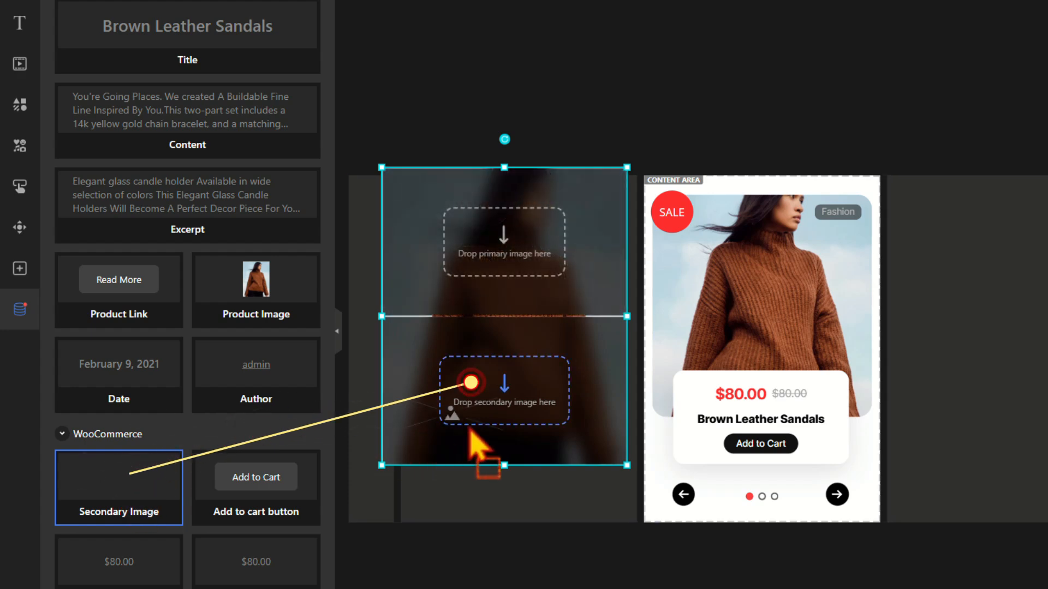
pyautogui.moveTo(470, 431); pyautogui.dragTo(473, 431)
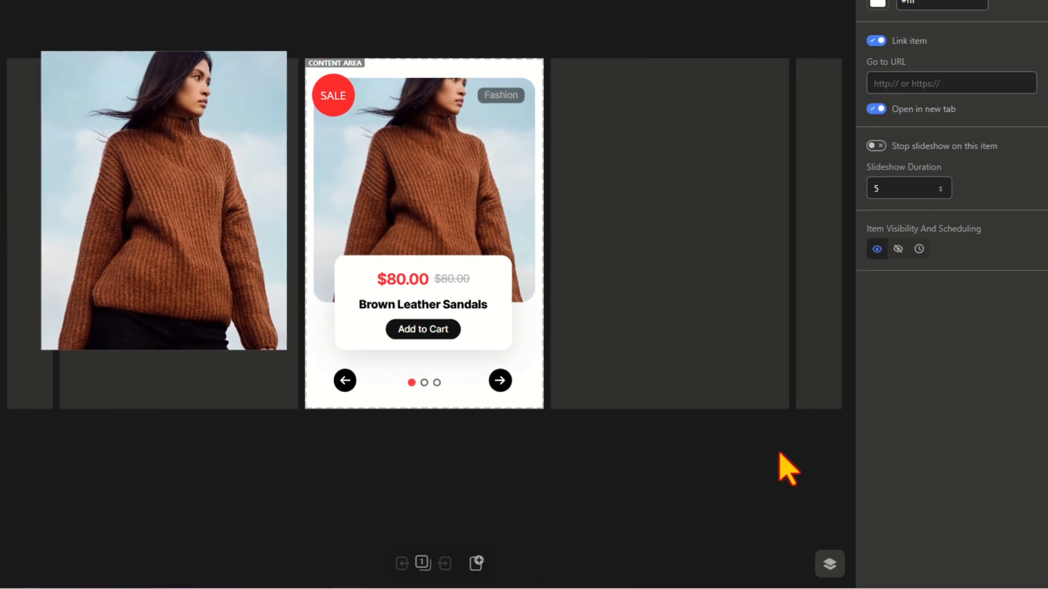
# - Move the HoverSwitchImage 5 layer down the layer order to sit directly above Image 1
pyautogui.click(829, 564)
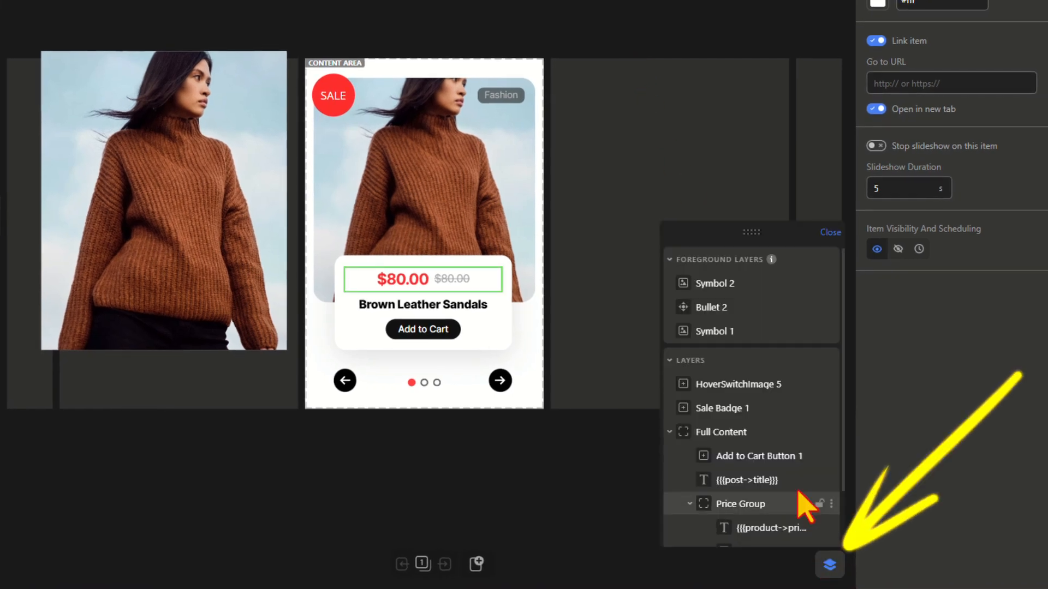
pyautogui.scroll(-2, 796, 500)
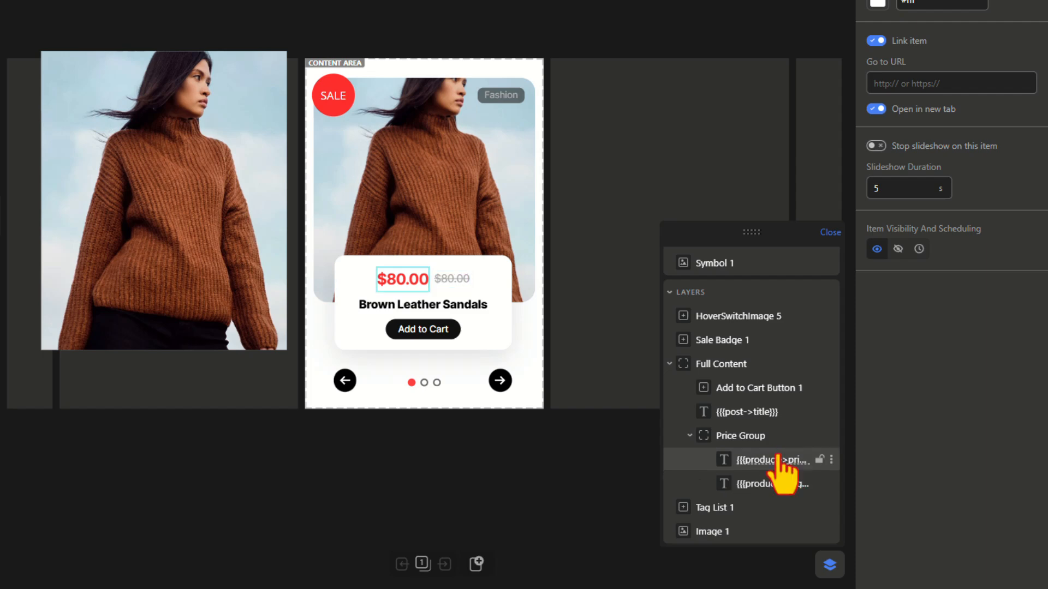
pyautogui.moveTo(683, 316); pyautogui.dragTo(688, 527)
# - Enlarge Image 1 vertically so it extends behind the whole product info card, ending just above the navigation controls
pyautogui.click(685, 532)
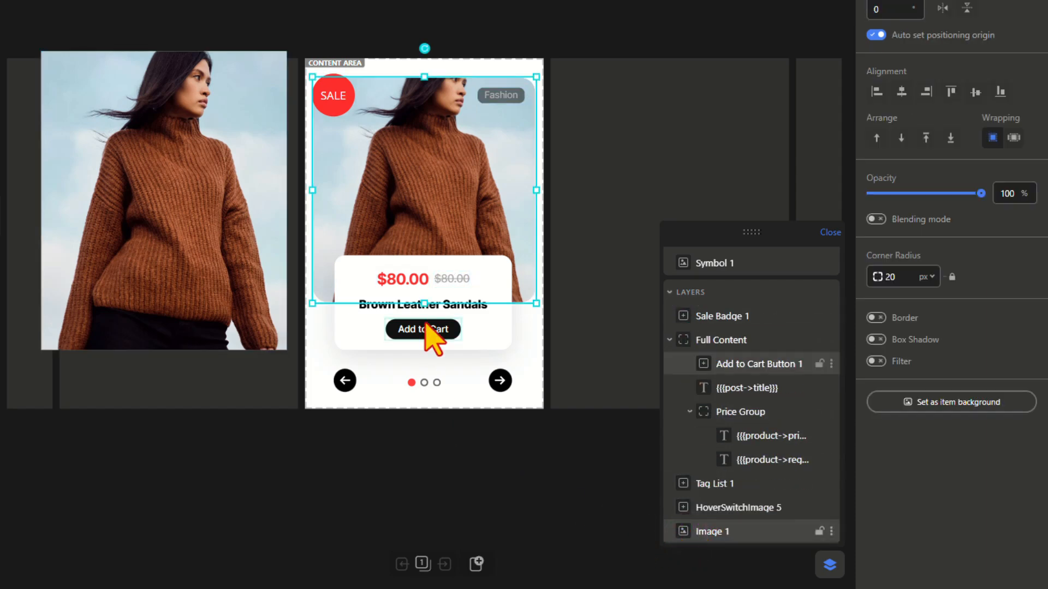
pyautogui.moveTo(424, 303); pyautogui.dragTo(422, 360)
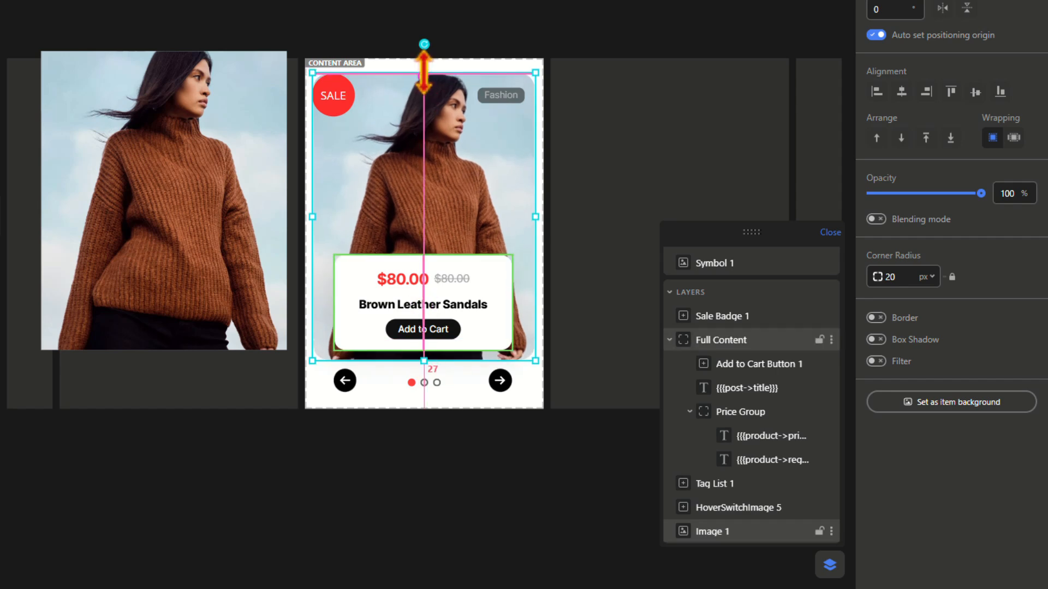
pyautogui.click(559, 452)
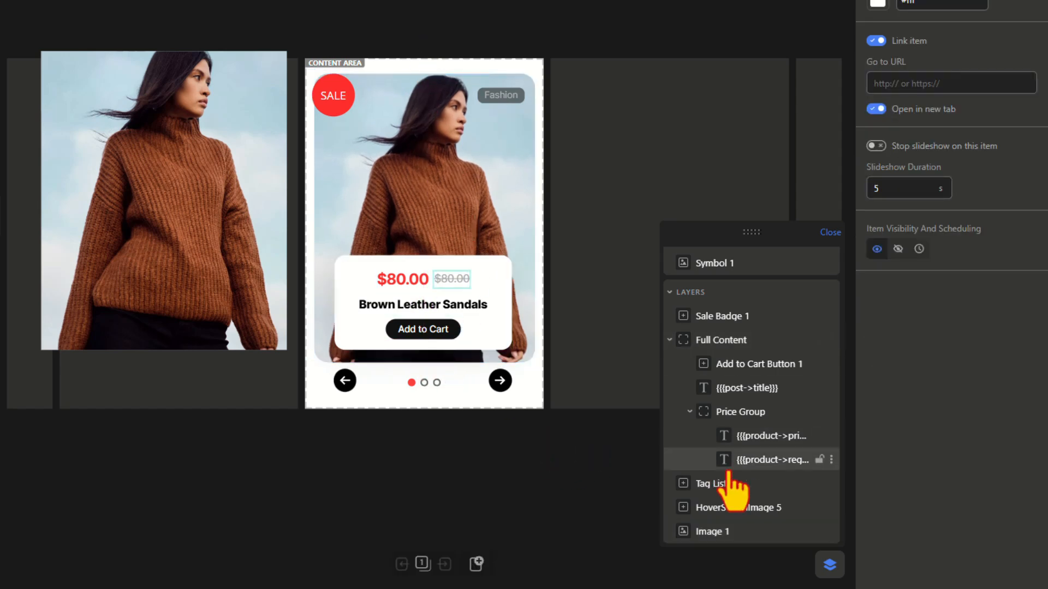
# - Copy the styles of Image 1 and paste them onto HoverSwitchImage 5
pyautogui.rightClick(682, 532)
pyautogui.click(618, 309)
pyautogui.rightClick(685, 507)
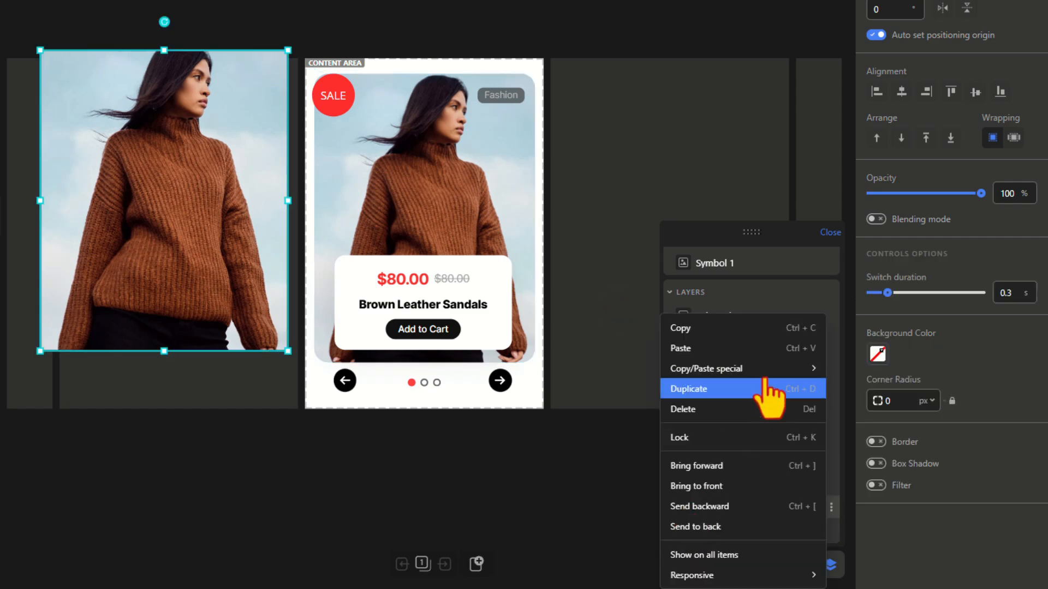
pyautogui.moveTo(709, 370)
pyautogui.click(613, 399)
# - Copy the position of Image 1 and paste it onto HoverSwitchImage 5
pyautogui.rightClick(682, 532)
pyautogui.moveTo(674, 313)
pyautogui.click(615, 352)
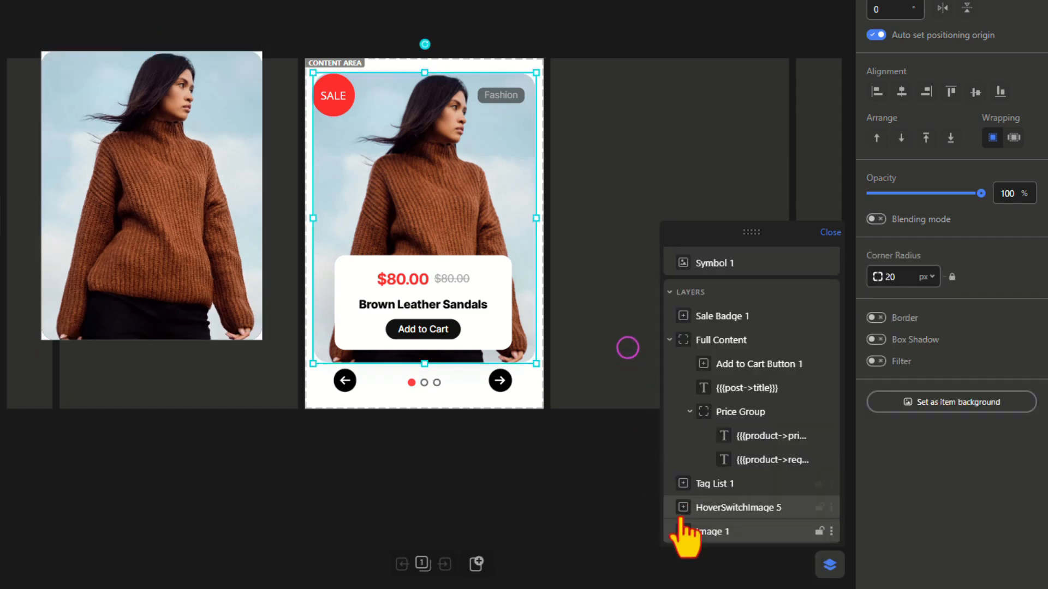
pyautogui.rightClick(682, 507)
pyautogui.moveTo(764, 369)
pyautogui.click(622, 423)
# - Copy the animation of Image 1 and paste it onto HoverSwitchImage 5
pyautogui.rightClick(682, 532)
pyautogui.moveTo(764, 307)
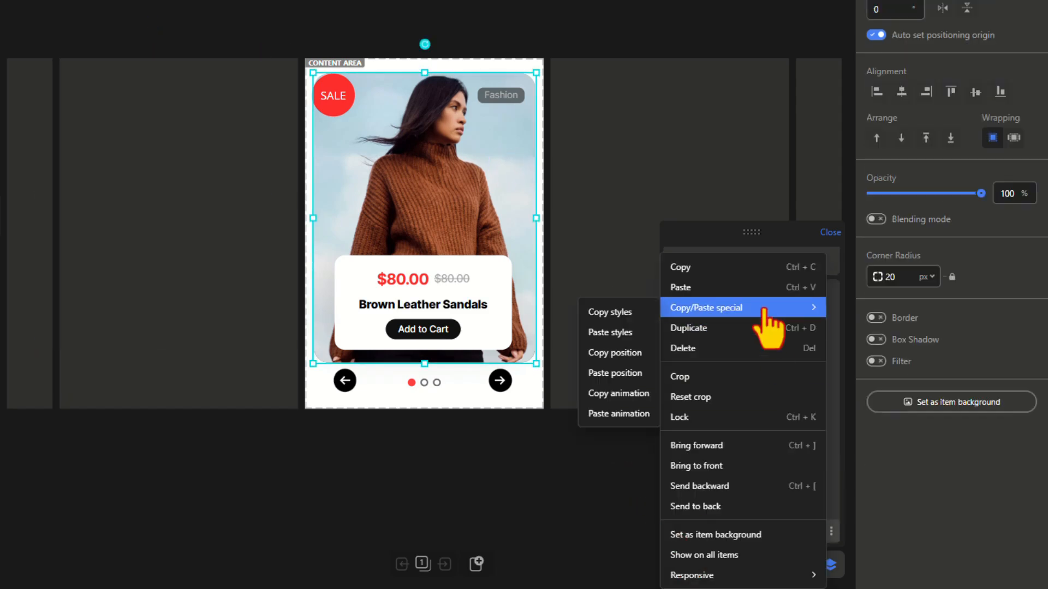
pyautogui.click(597, 386)
pyautogui.rightClick(682, 507)
pyautogui.moveTo(702, 360)
pyautogui.click(622, 480)
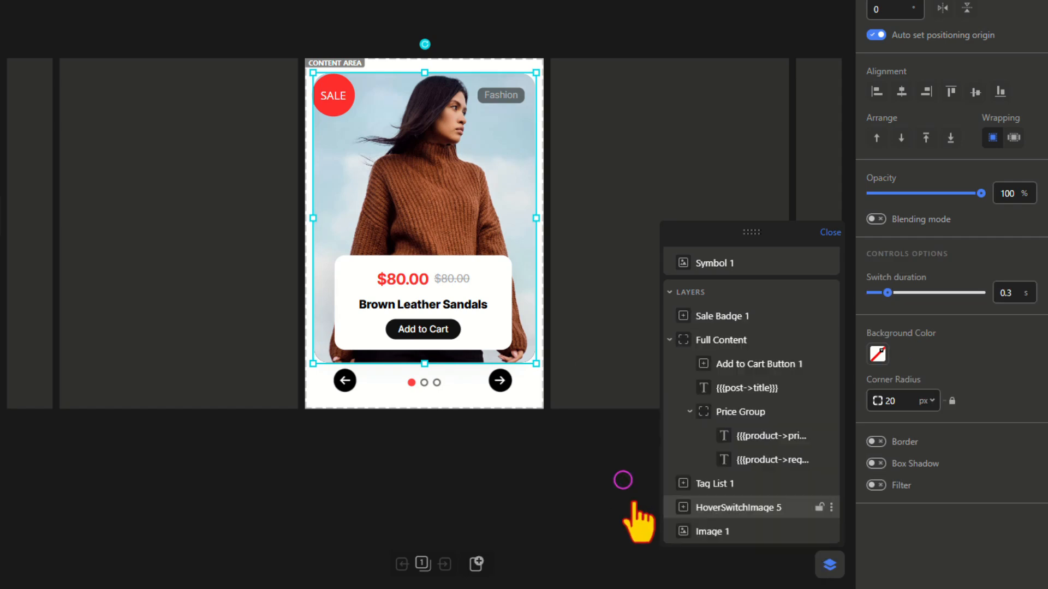
# - Delete the Image 1 layer and publish the Store Carousel 6 slider
pyautogui.rightClick(682, 532)
pyautogui.click(689, 353)
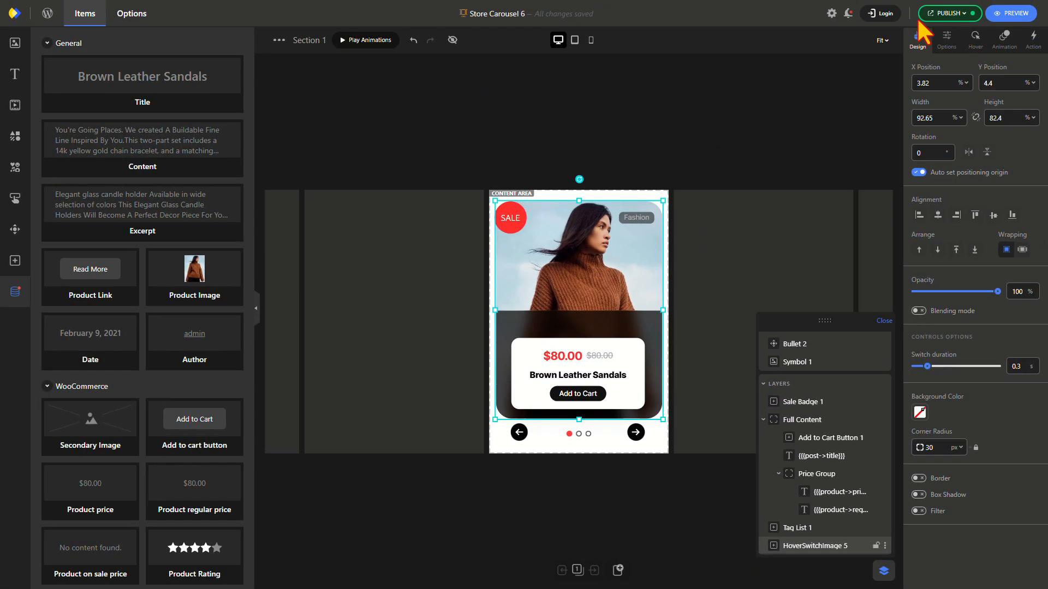
pyautogui.click(929, 16)
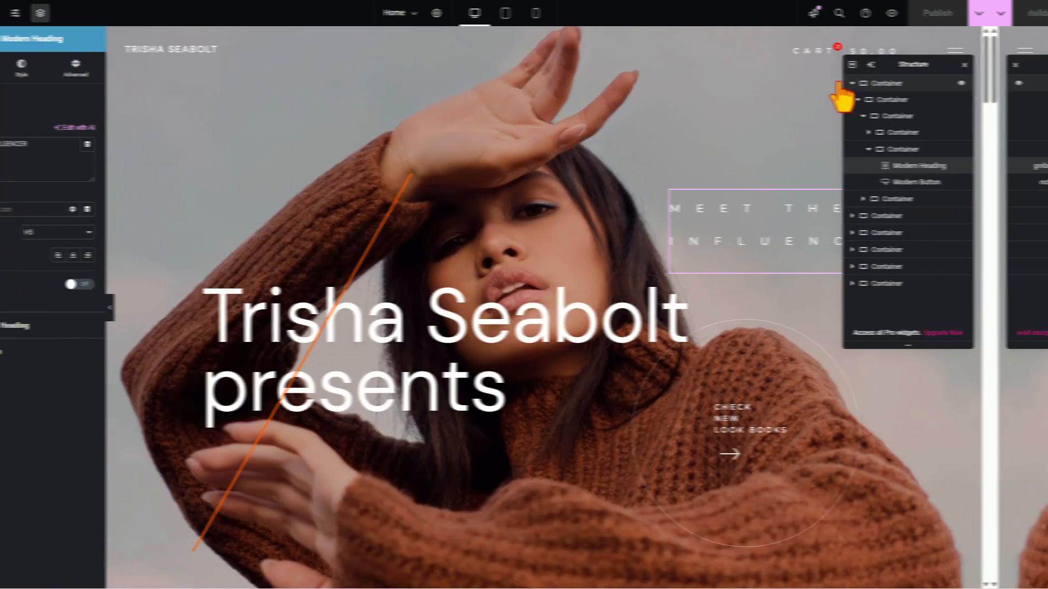
# - In the Elementor editor of the Home page, add a single-column Flexbox container directly below the hero section
pyautogui.scroll(-8, 674, 253)
pyautogui.click(588, 369)
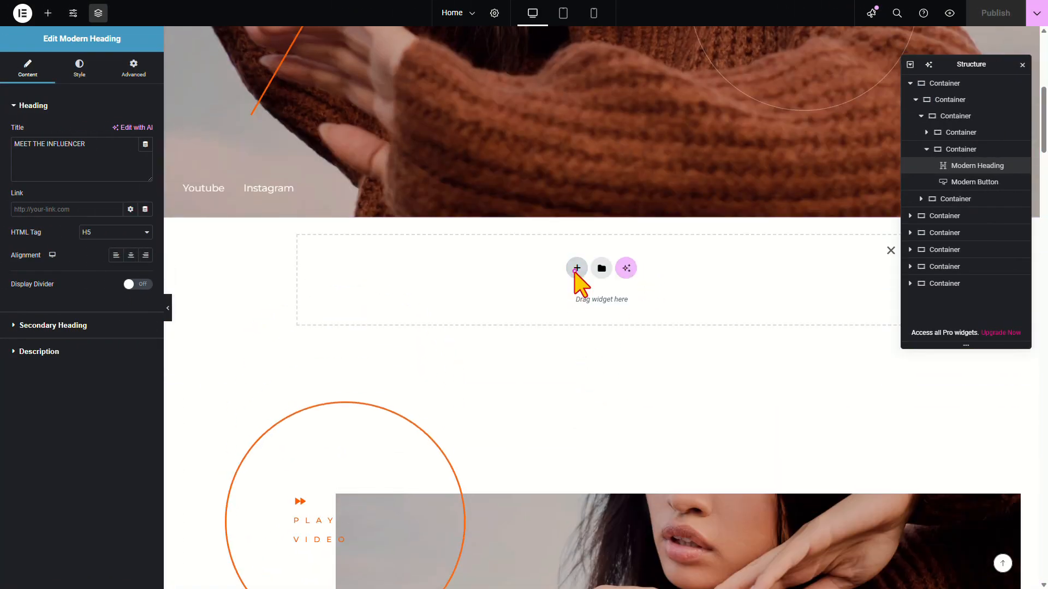
pyautogui.click(575, 270)
pyautogui.click(567, 305)
pyautogui.click(453, 293)
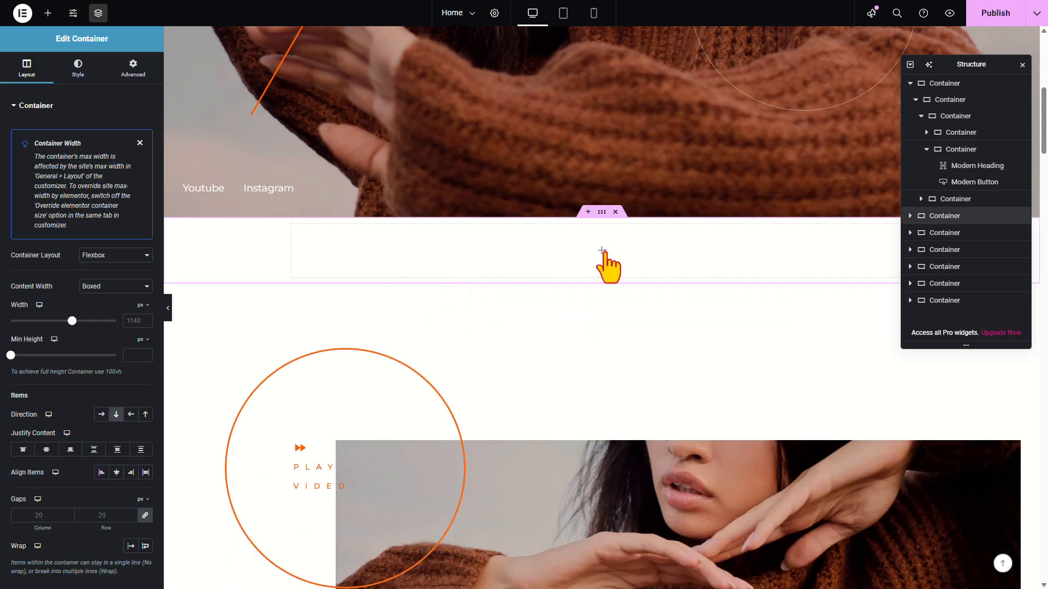
# - Place a Depicter Slider widget in the new container and set its slider to Store Carousel 6
pyautogui.click(602, 256)
pyautogui.moveTo(122, 444); pyautogui.dragTo(540, 248)
pyautogui.click(141, 143)
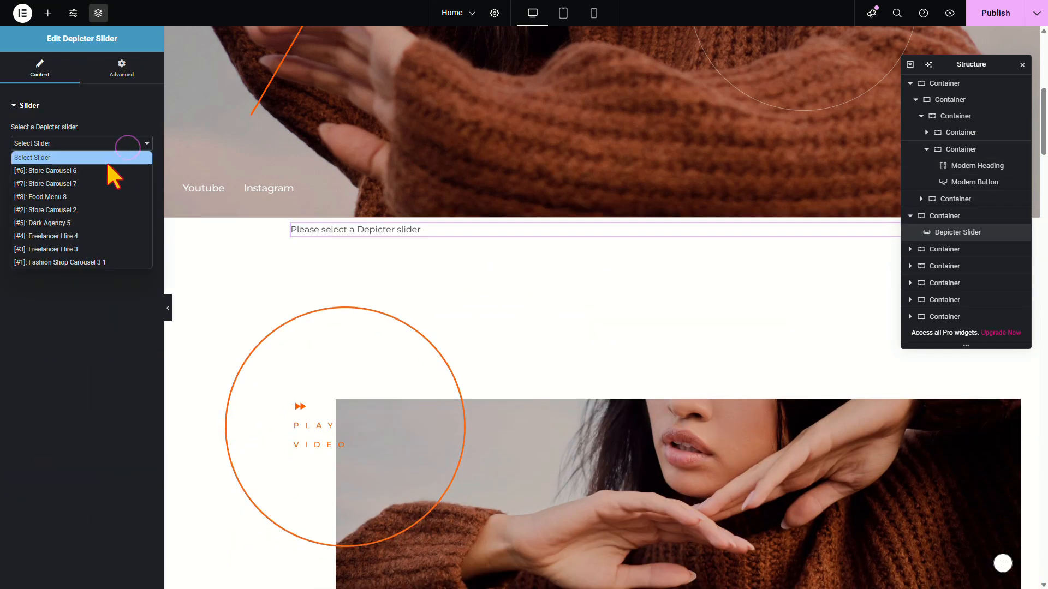
pyautogui.click(112, 170)
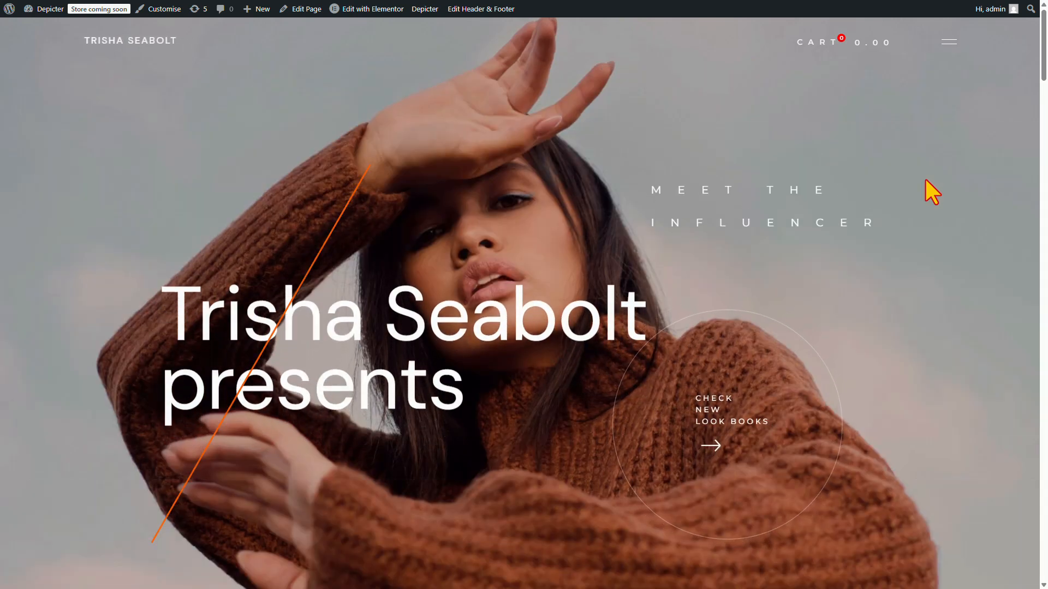
# - On the live home page, go to the product carousel below the hero section and swipe its cards sideways to test it
pyautogui.middleClick(923, 182)
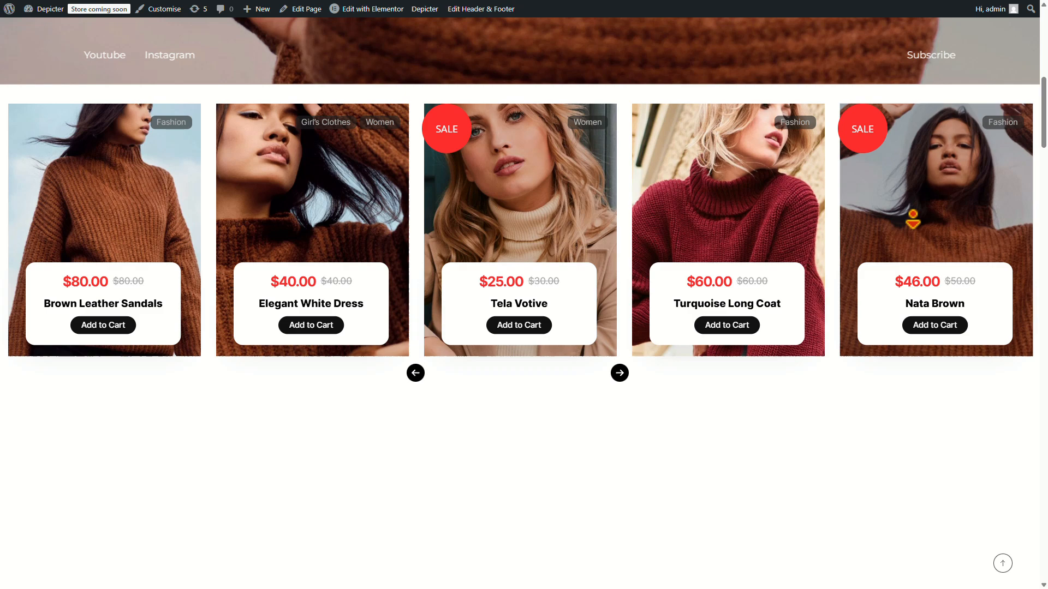
pyautogui.middleClick(906, 305)
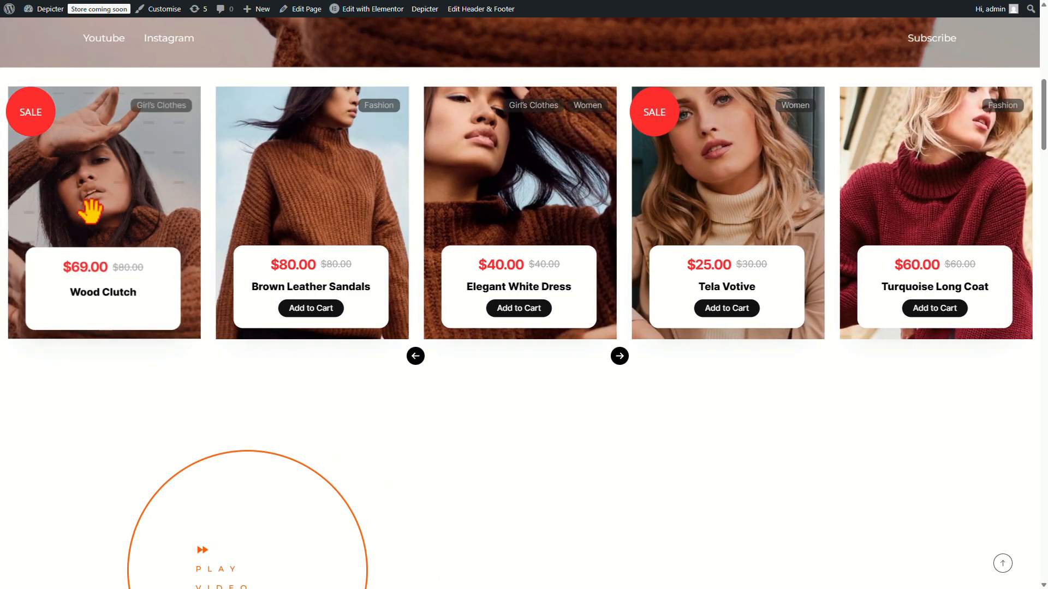
pyautogui.moveTo(92, 212); pyautogui.dragTo(142, 218)
# - Move the product carousel back with its previous arrow and add the Nata Brown product to the cart
pyautogui.click(416, 357)
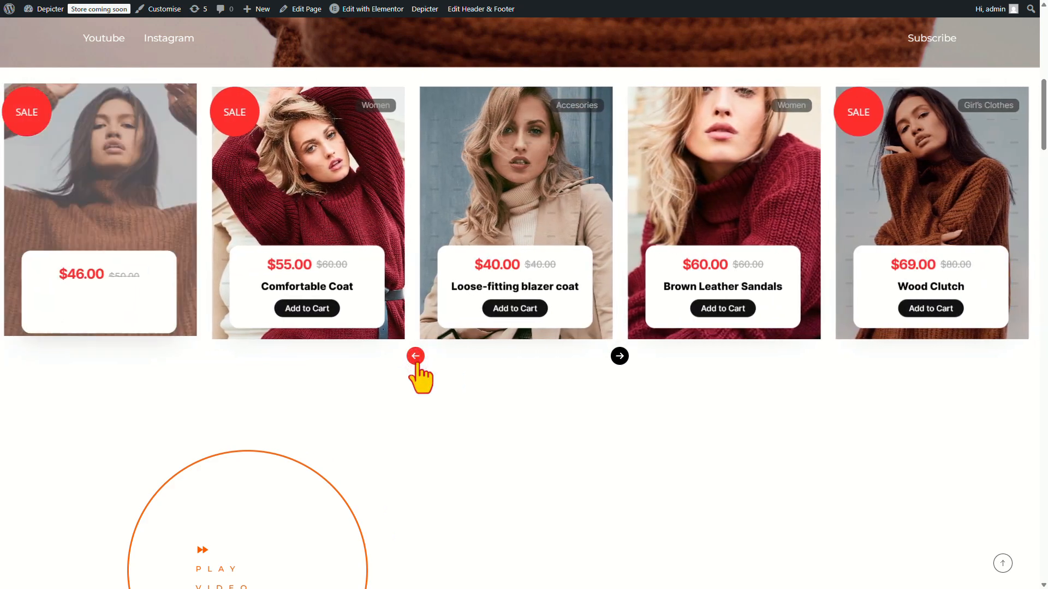
pyautogui.click(417, 359)
pyautogui.click(416, 357)
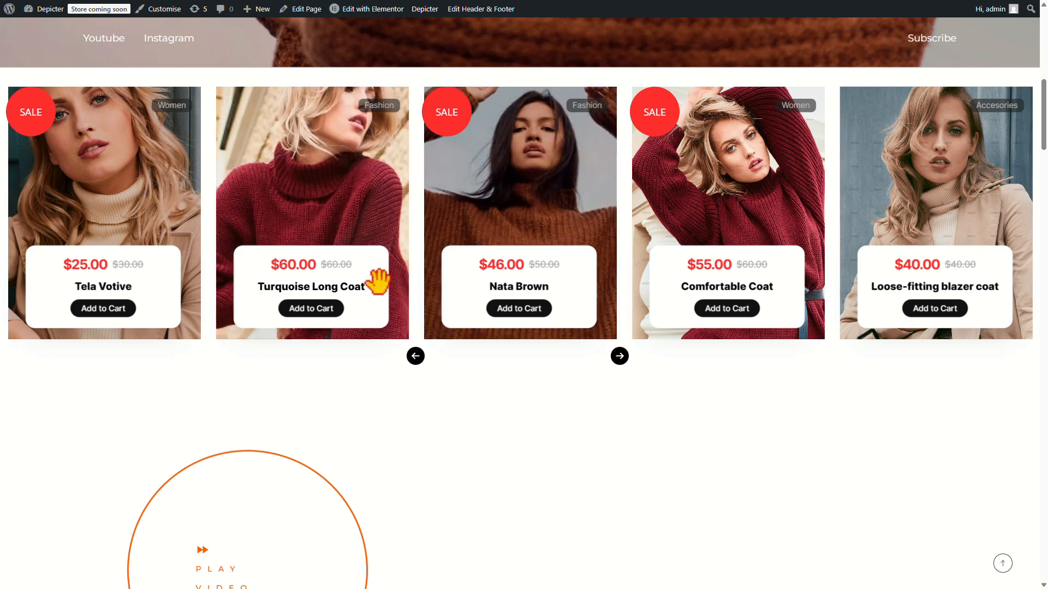
pyautogui.click(505, 310)
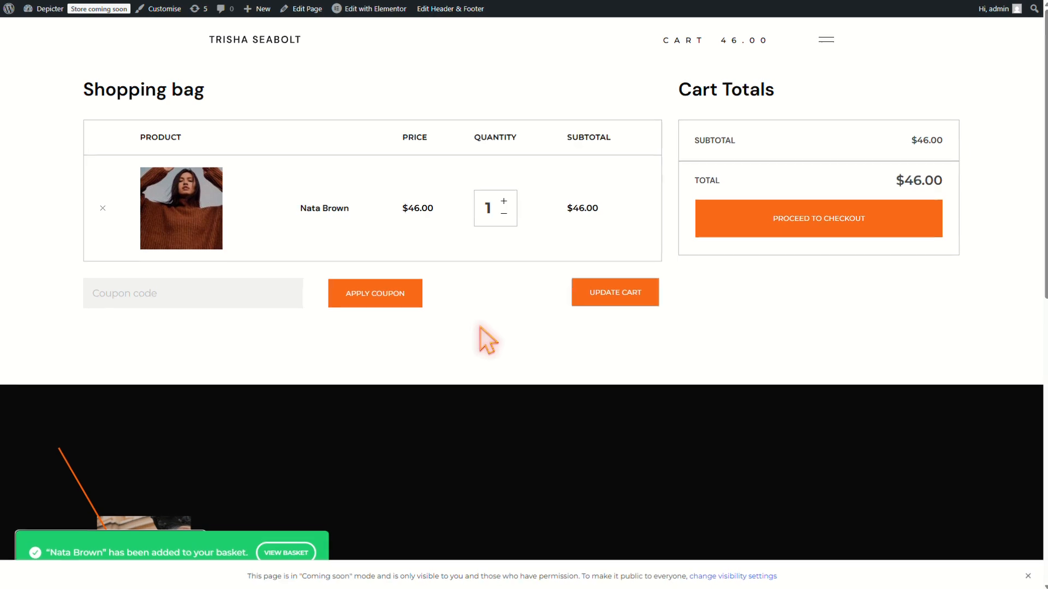